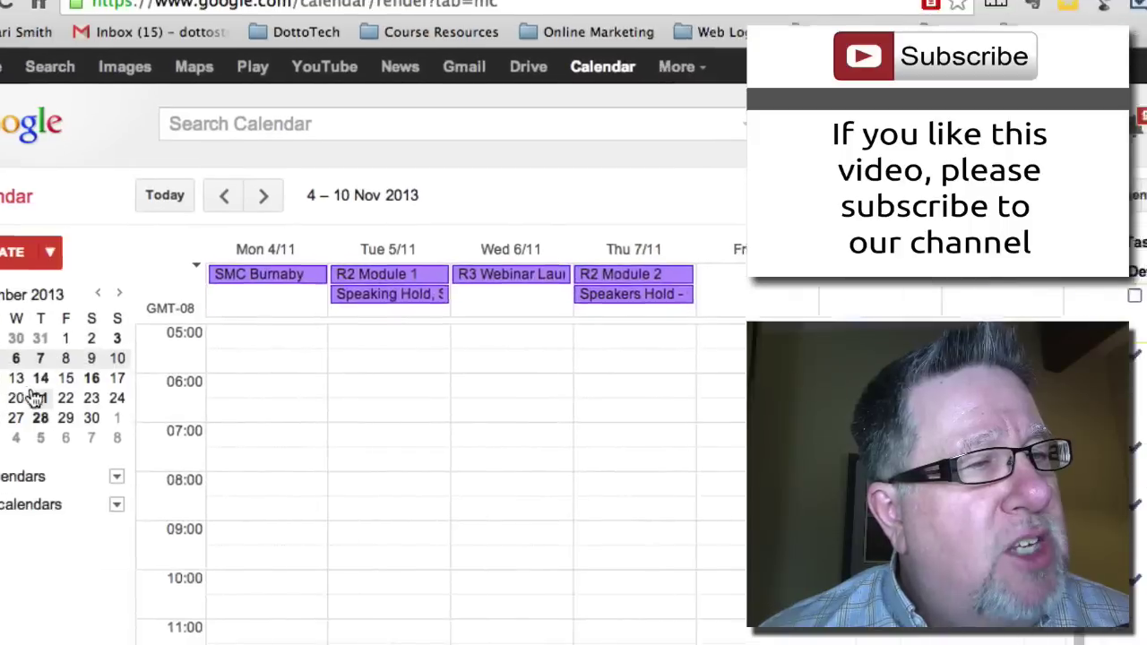
Select 16 Sep – 6 Oct 2013 in the September 2013 mini calendar as the shown range.
scroll(121, 392, up, 10)
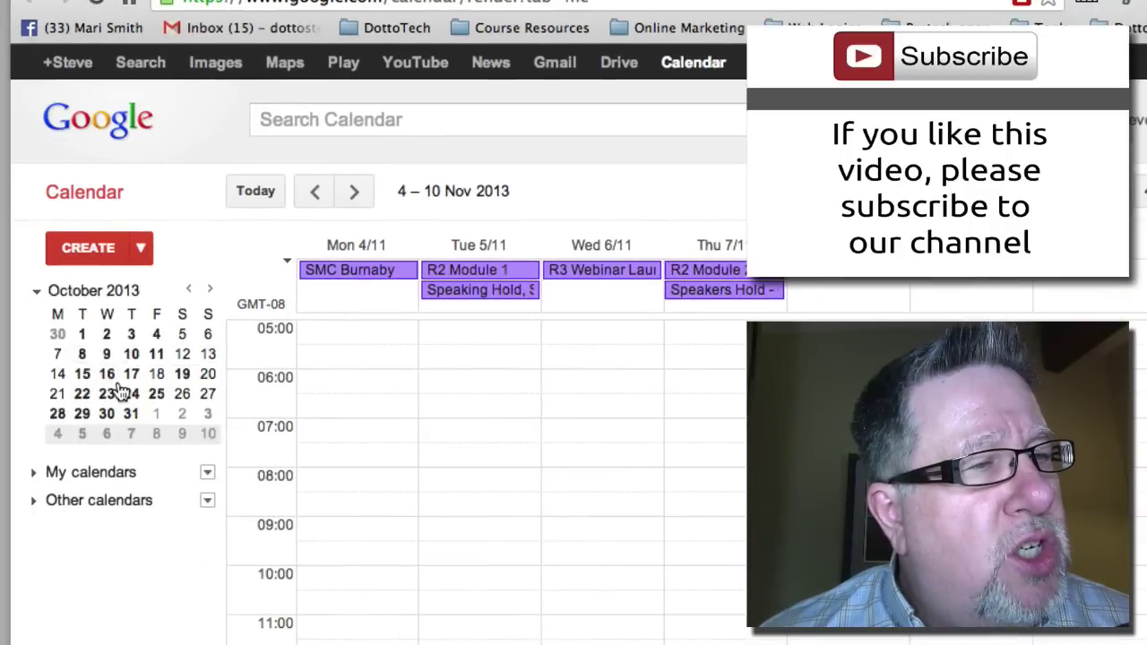
scroll(121, 392, down, 15)
scroll(121, 392, up, 6)
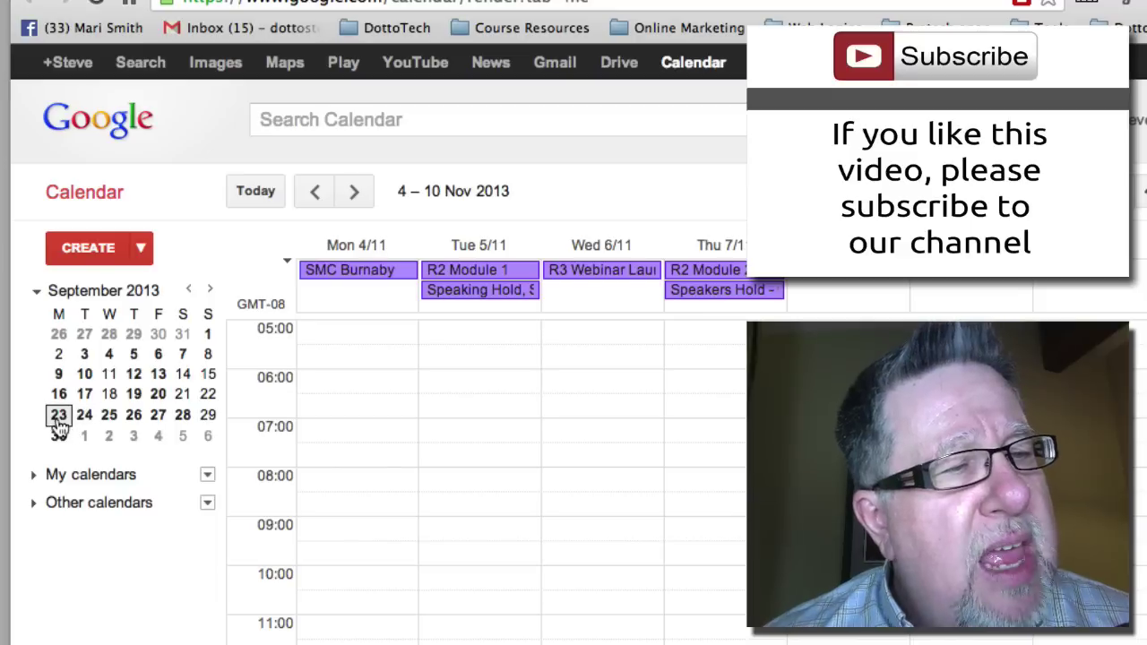
drag(58, 423, 207, 445)
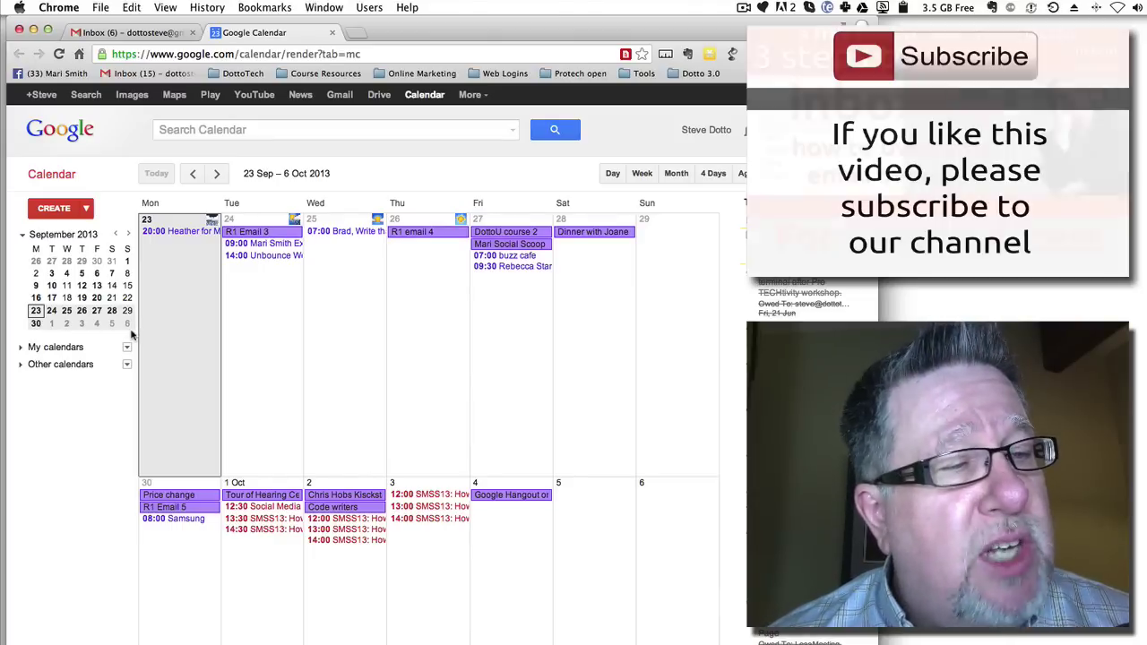
drag(36, 302, 115, 326)
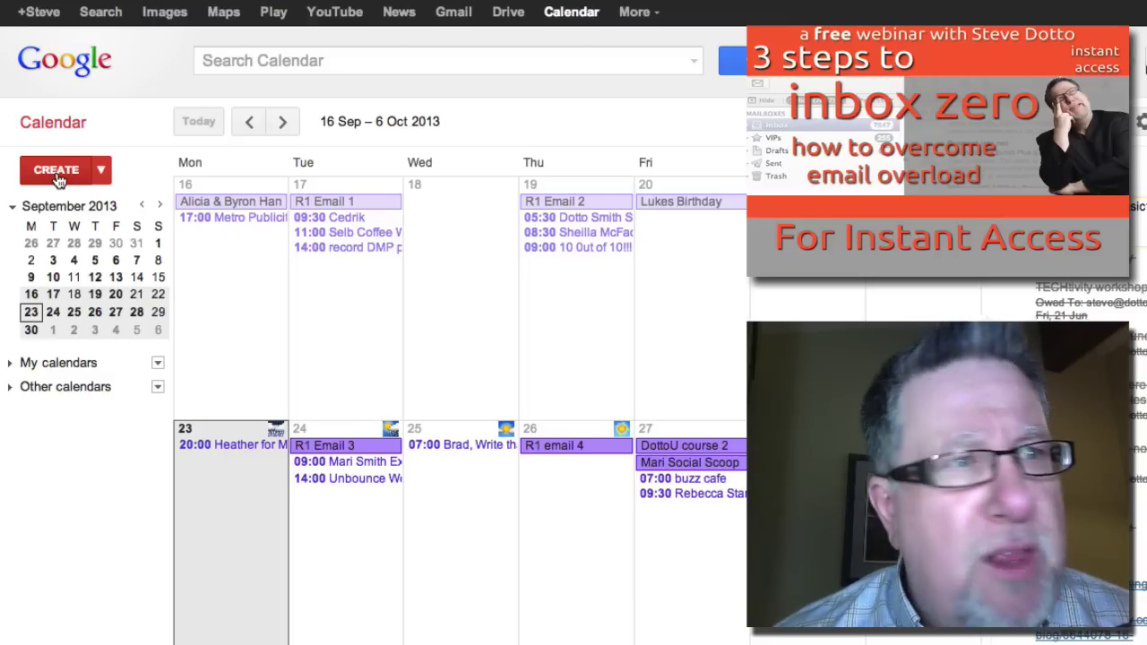
click(103, 172)
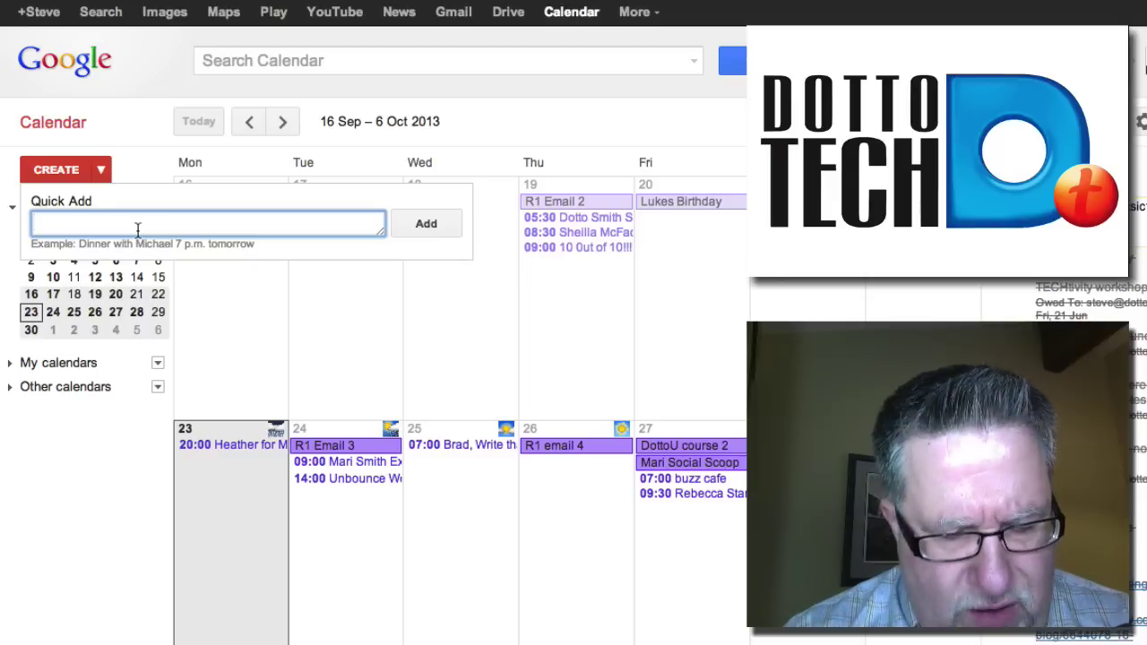
text(wed )
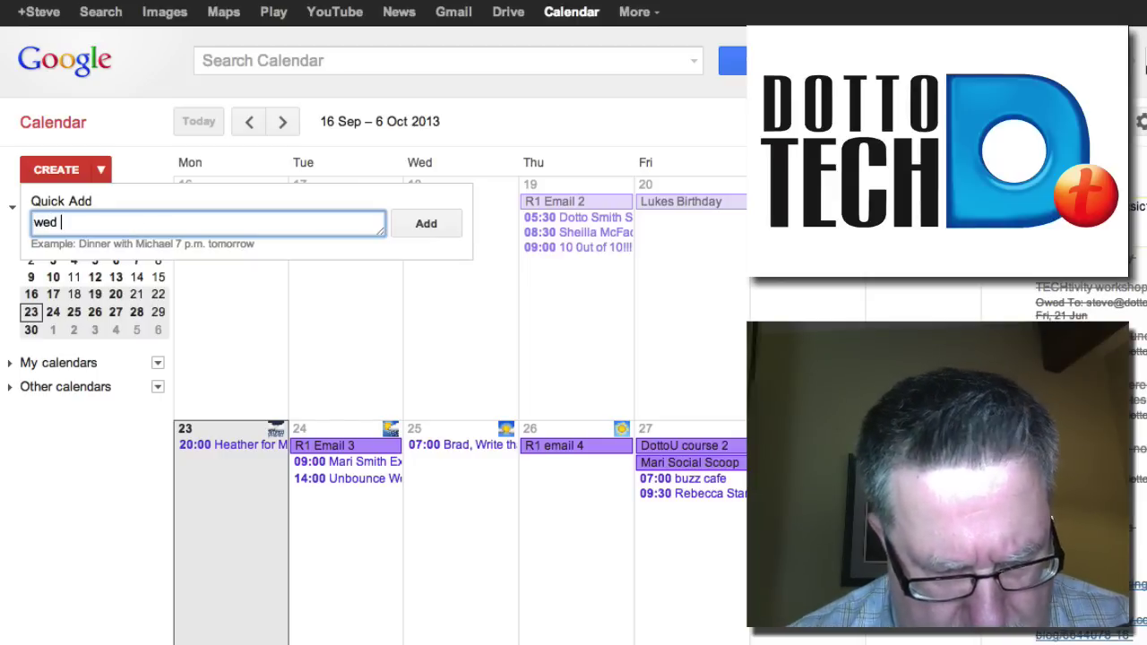
text(2pm d)
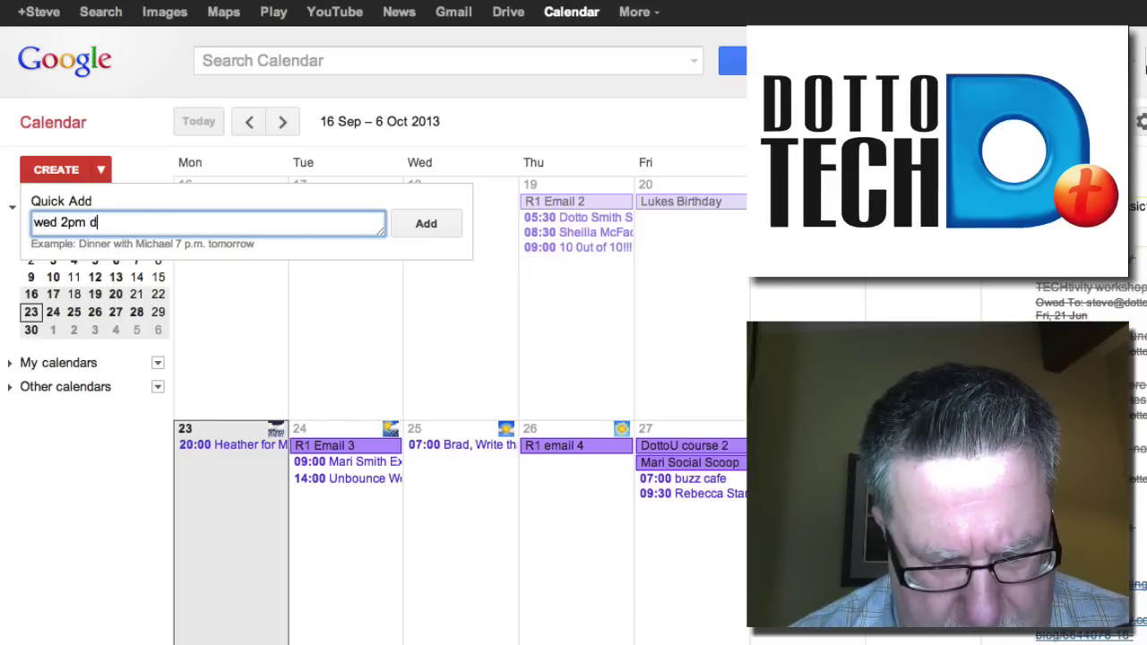
text(an zimmer )
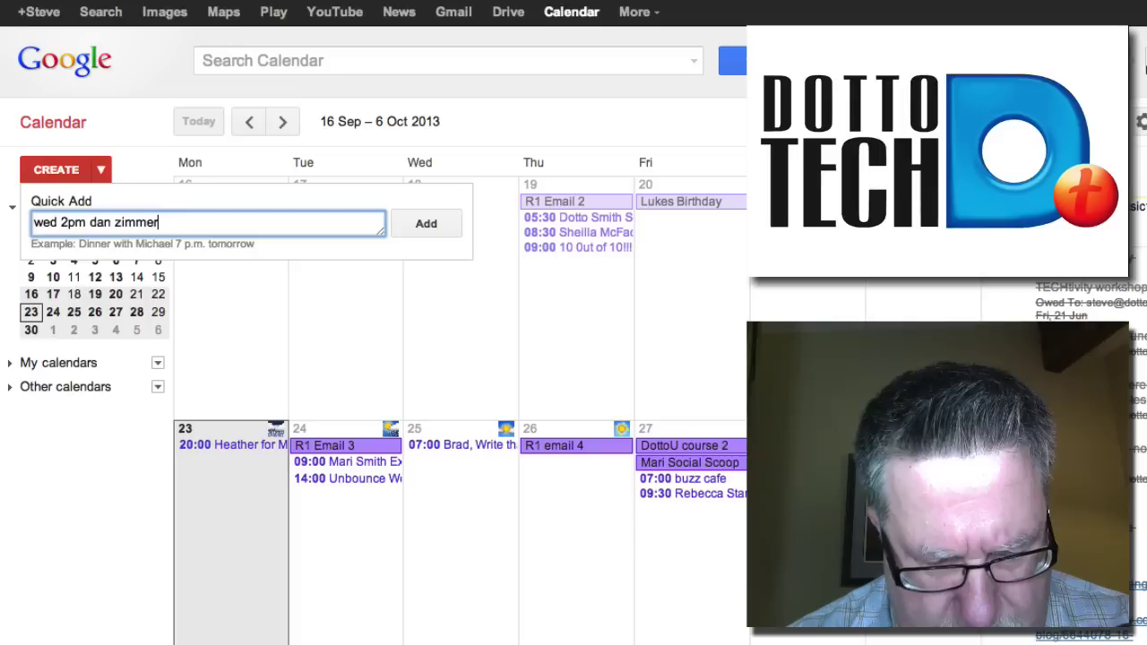
text(lunch)
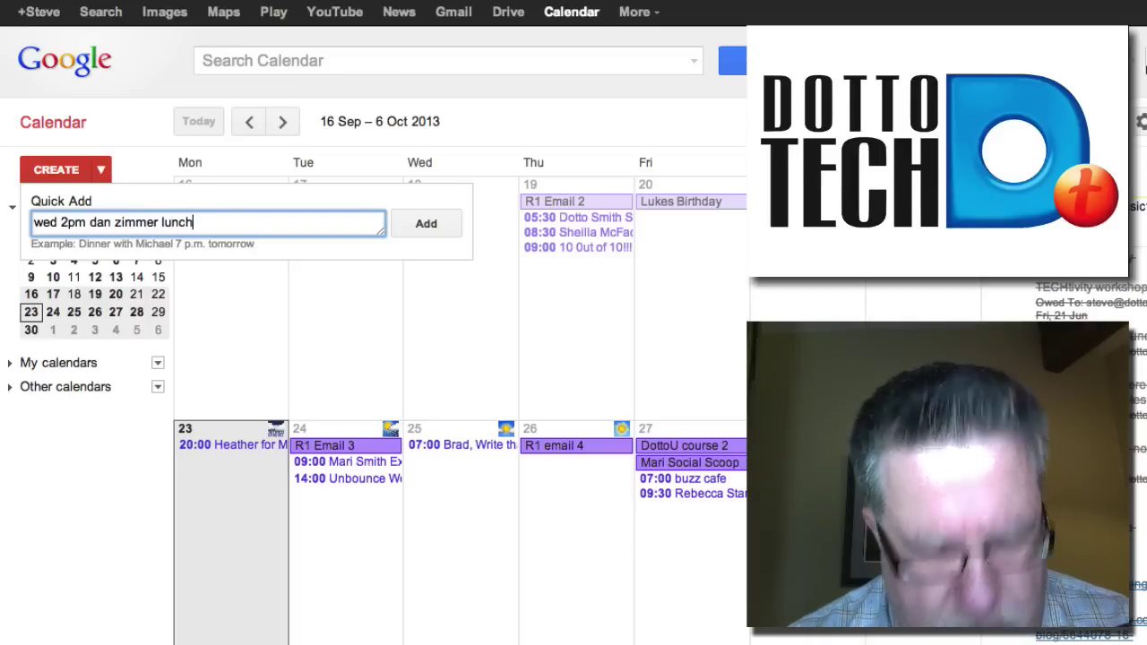
key(Return)
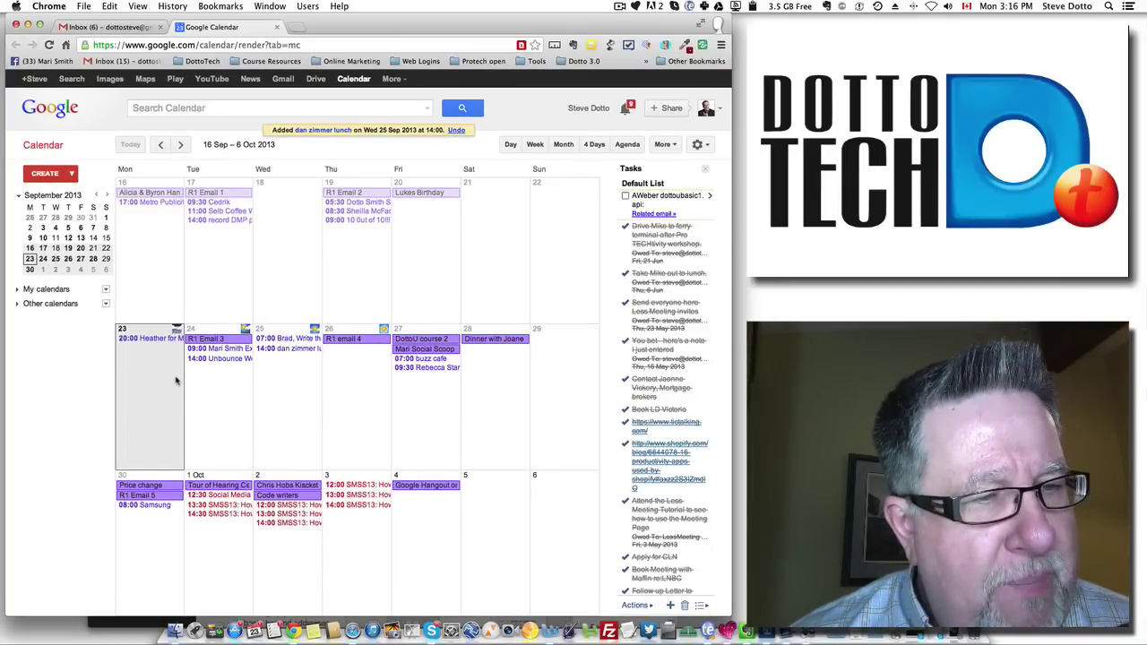
Check the new lunch event's details, then start and discard a new event on 18 September.
click(299, 349)
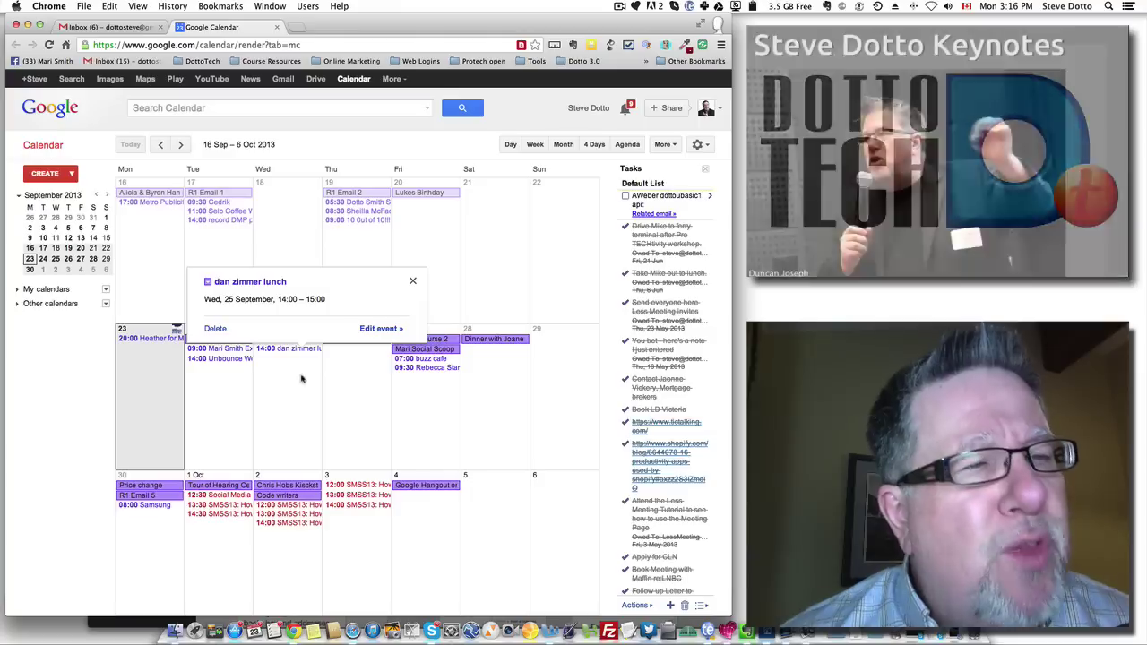
click(303, 236)
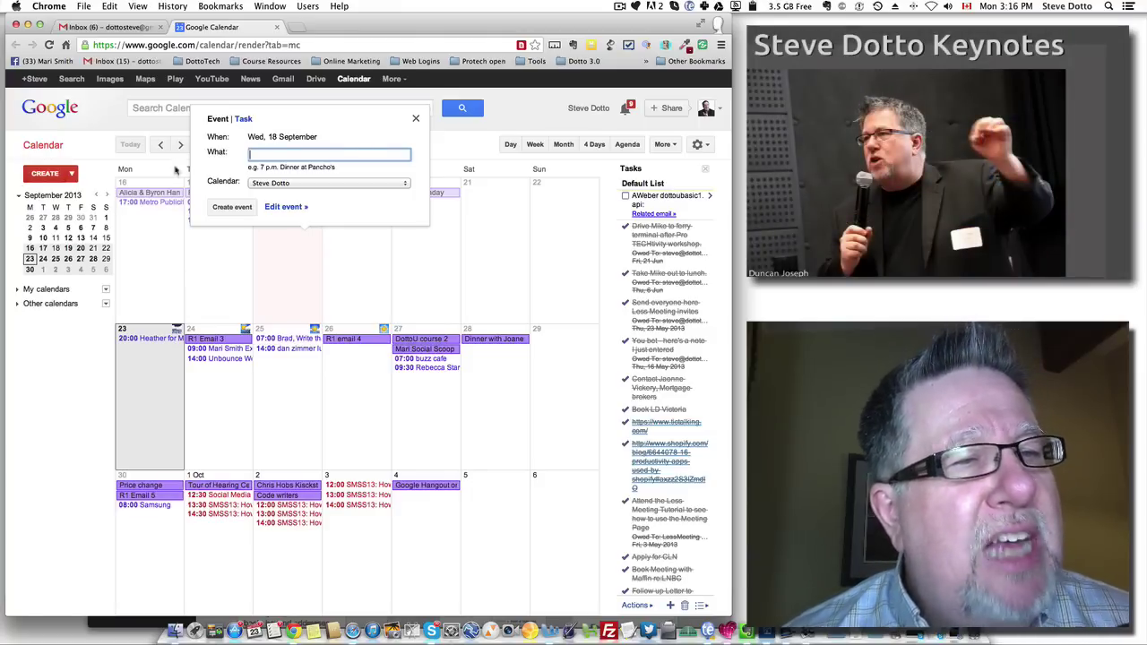
click(413, 119)
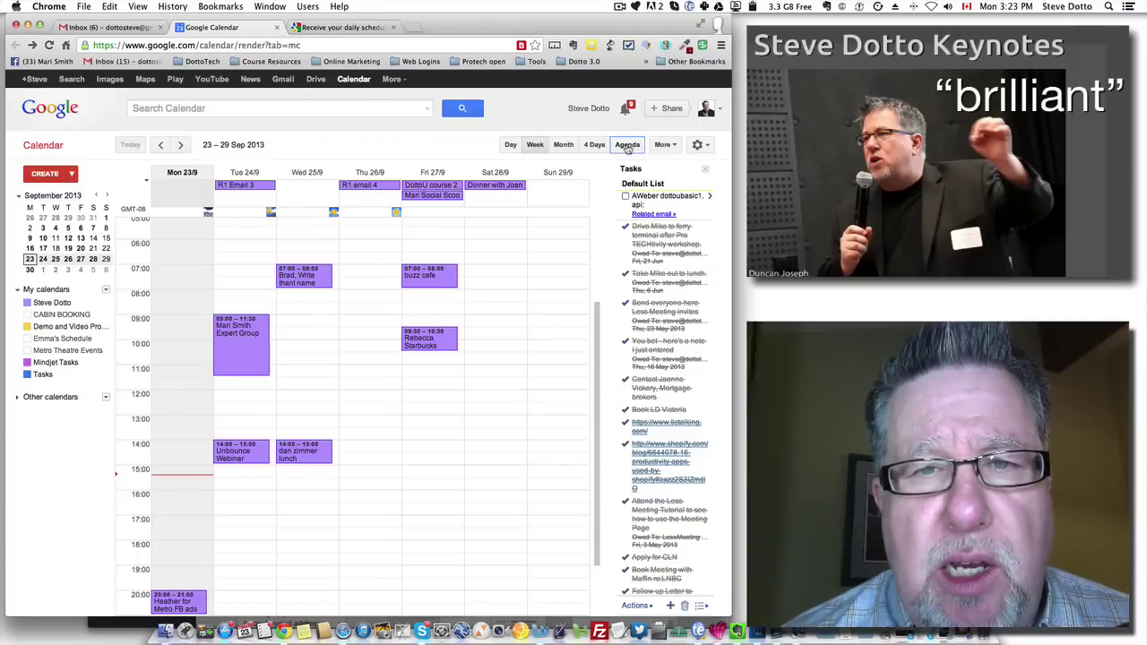
Switch to Agenda view, listing events from Mon 23 Sep through Tue 1 Oct 2013.
click(627, 146)
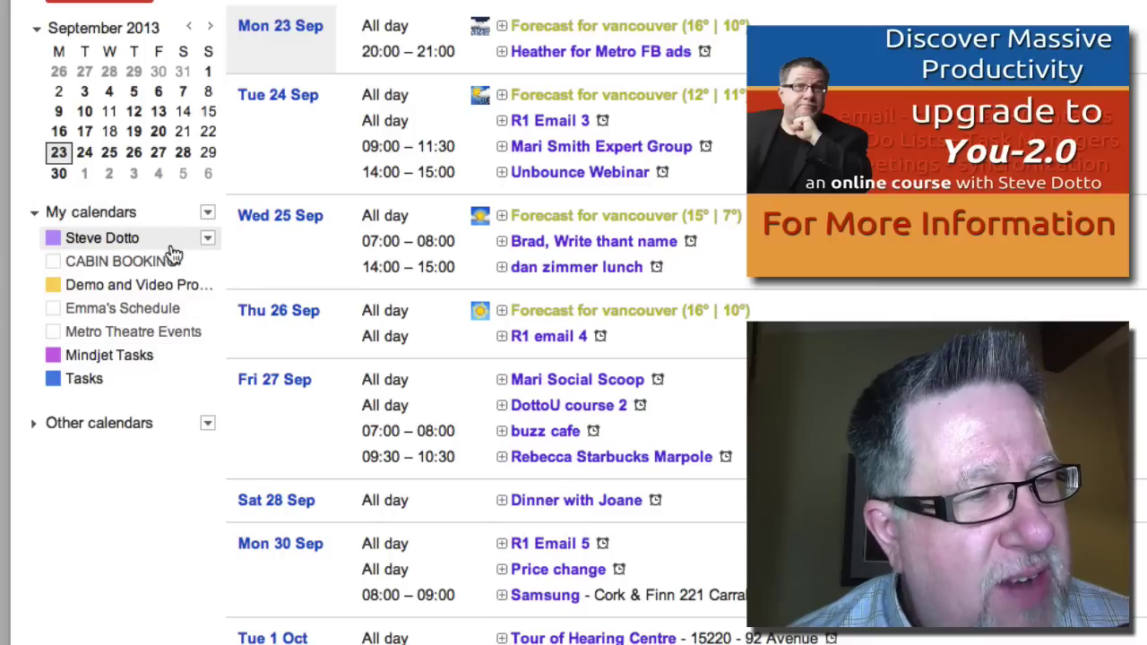
click(208, 240)
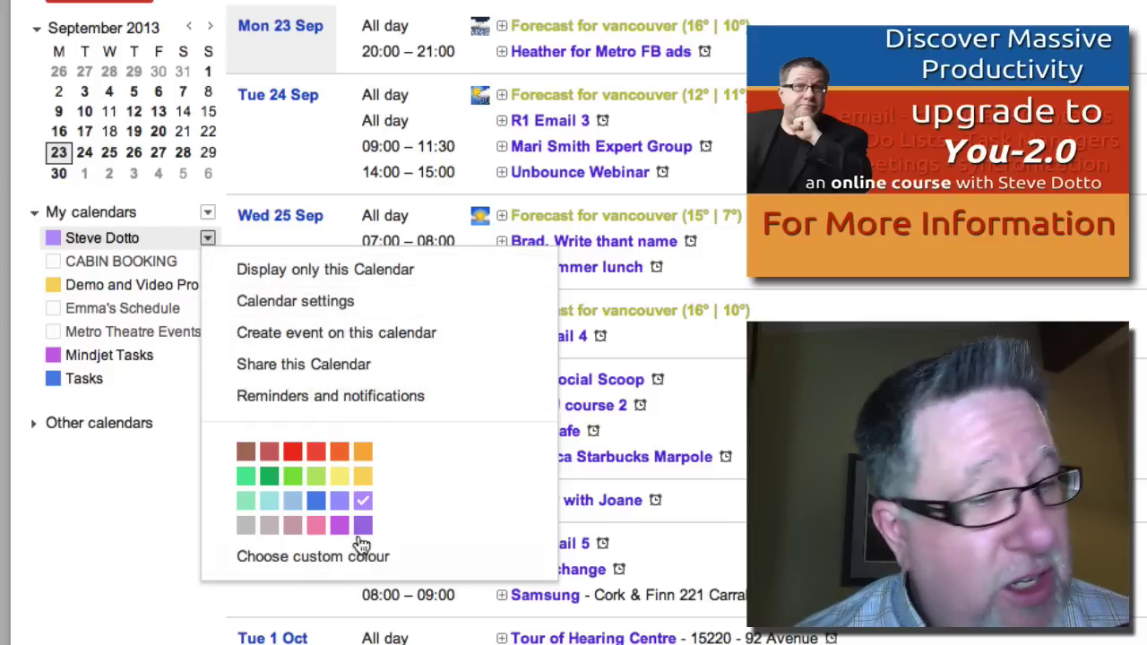
click(365, 403)
scroll(329, 392, right, 5)
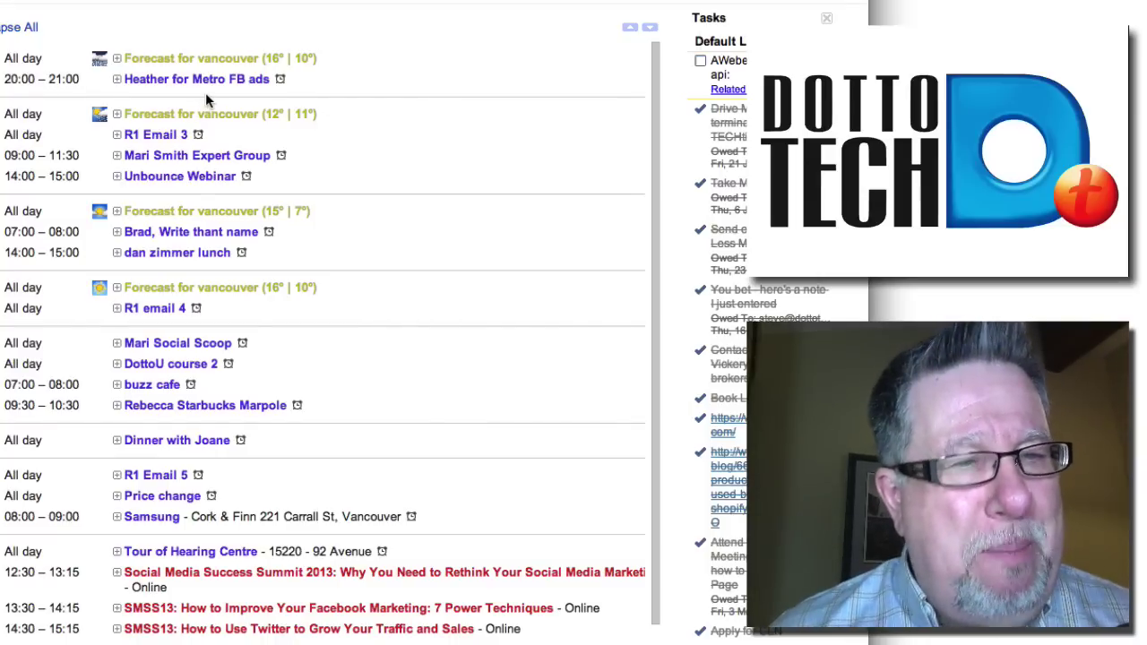
scroll(202, 112, right, 1)
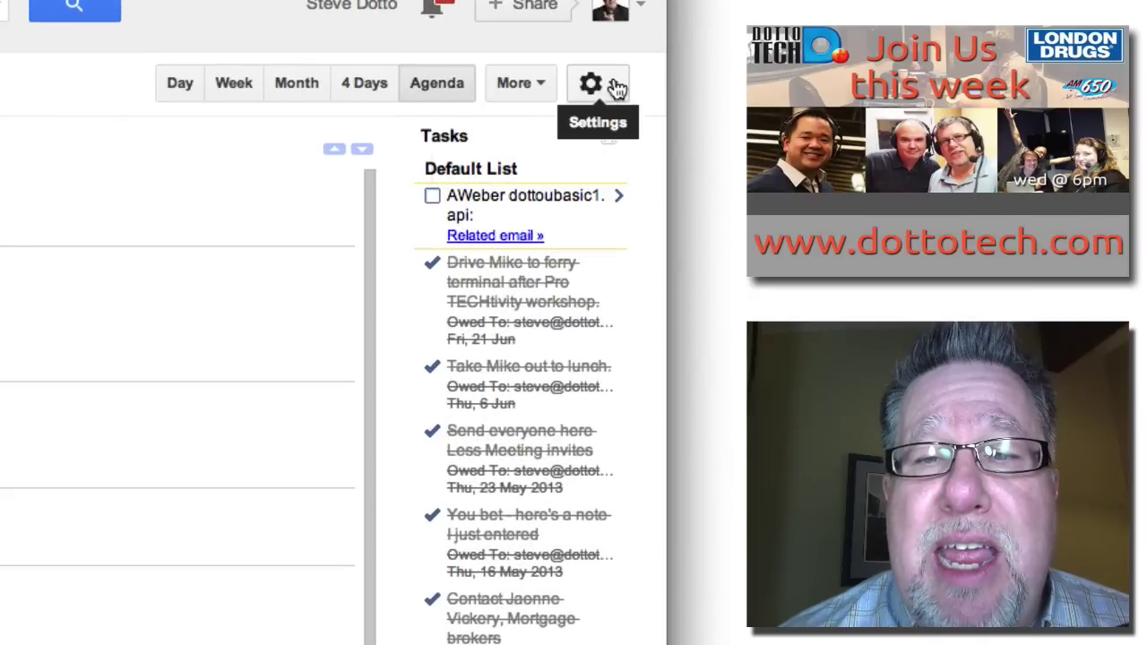
Open Calendar Settings and go to the Labs tab.
click(616, 87)
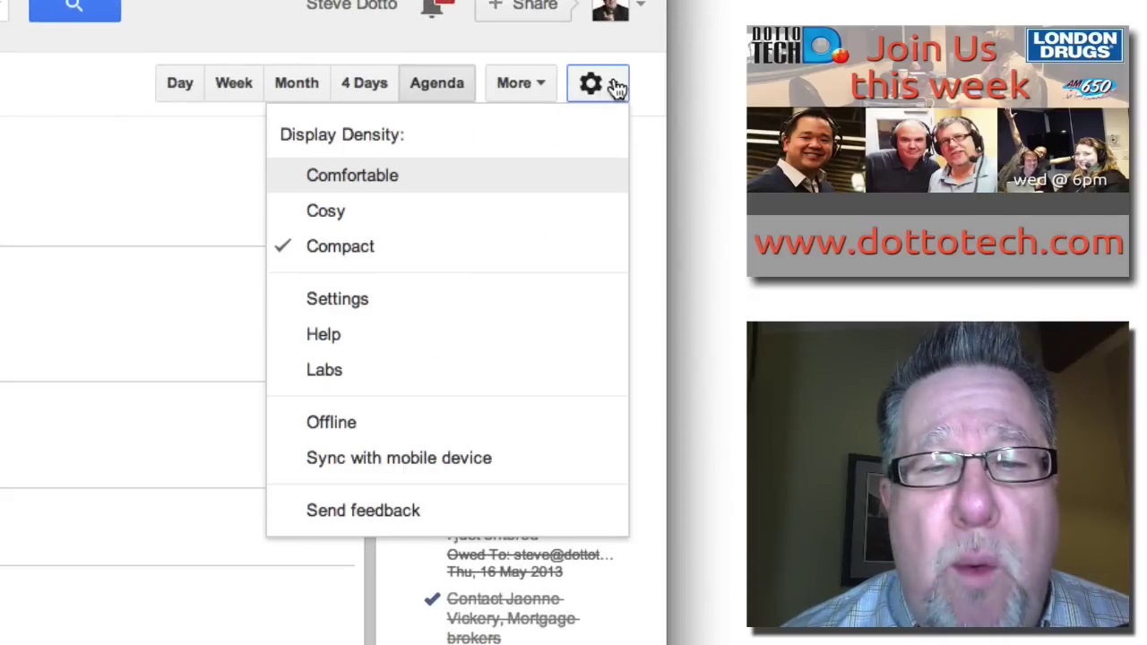
click(425, 302)
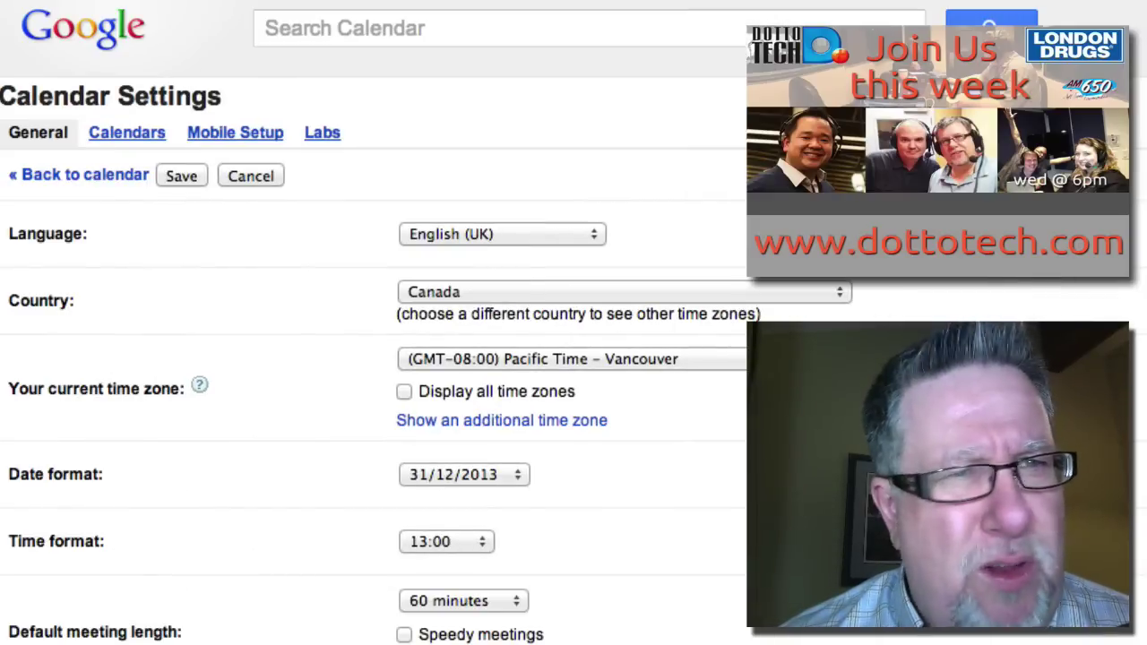
click(324, 134)
Look through the Labs feature list, then show the General settings tab.
scroll(482, 421, down, 5)
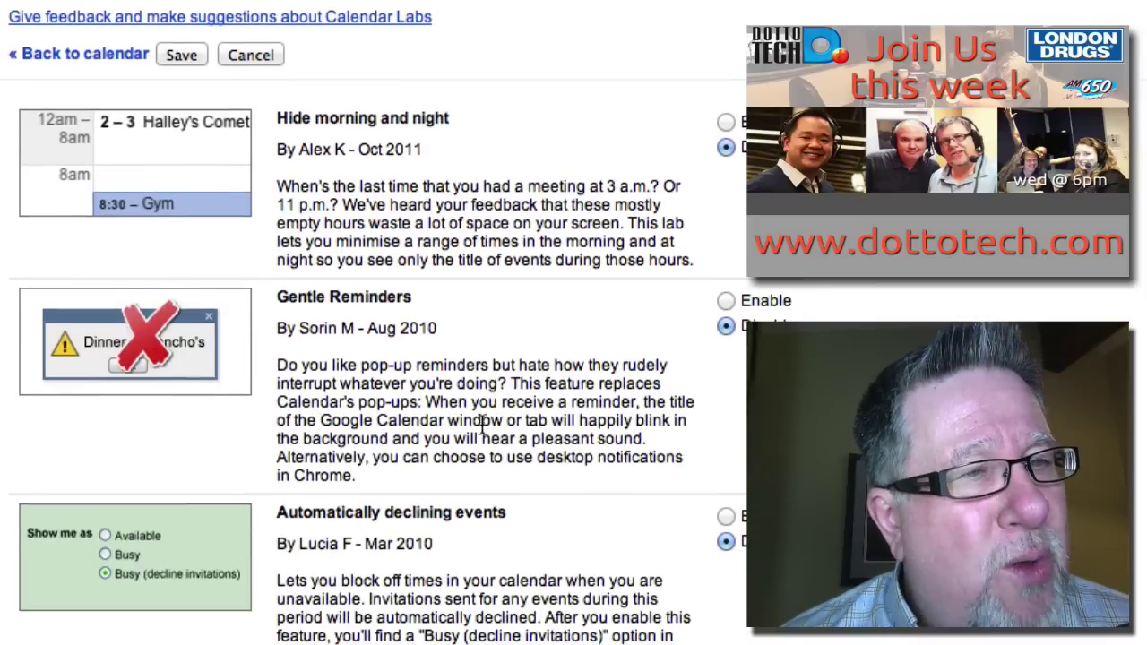
scroll(481, 422, down, 10)
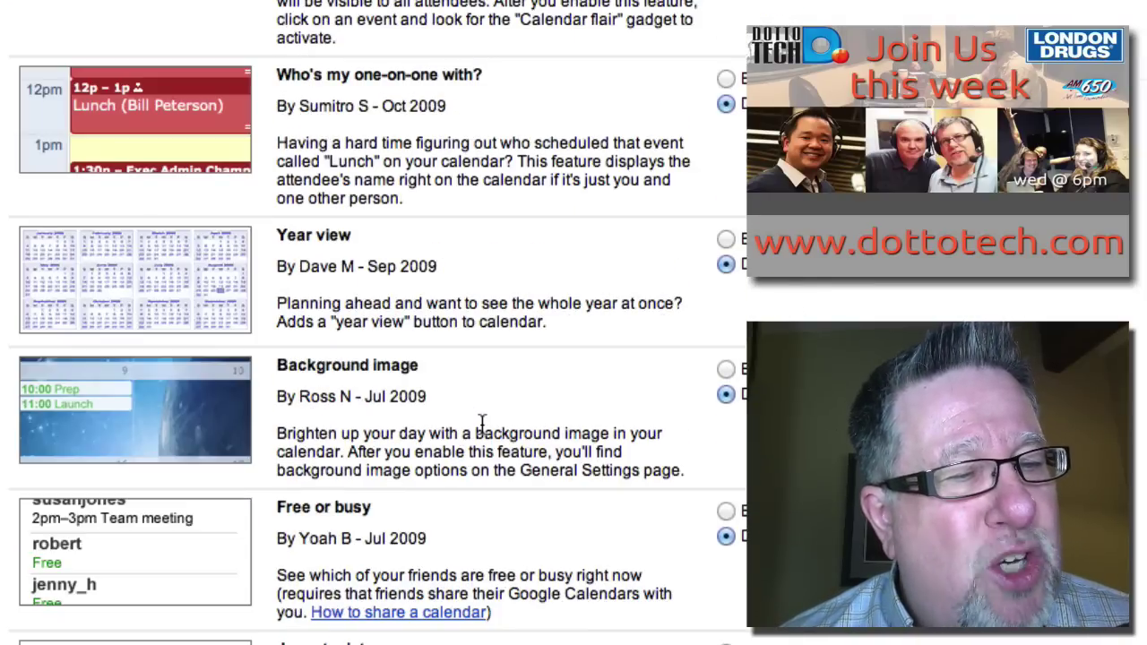
scroll(481, 422, up, 3)
scroll(481, 430, down, 3)
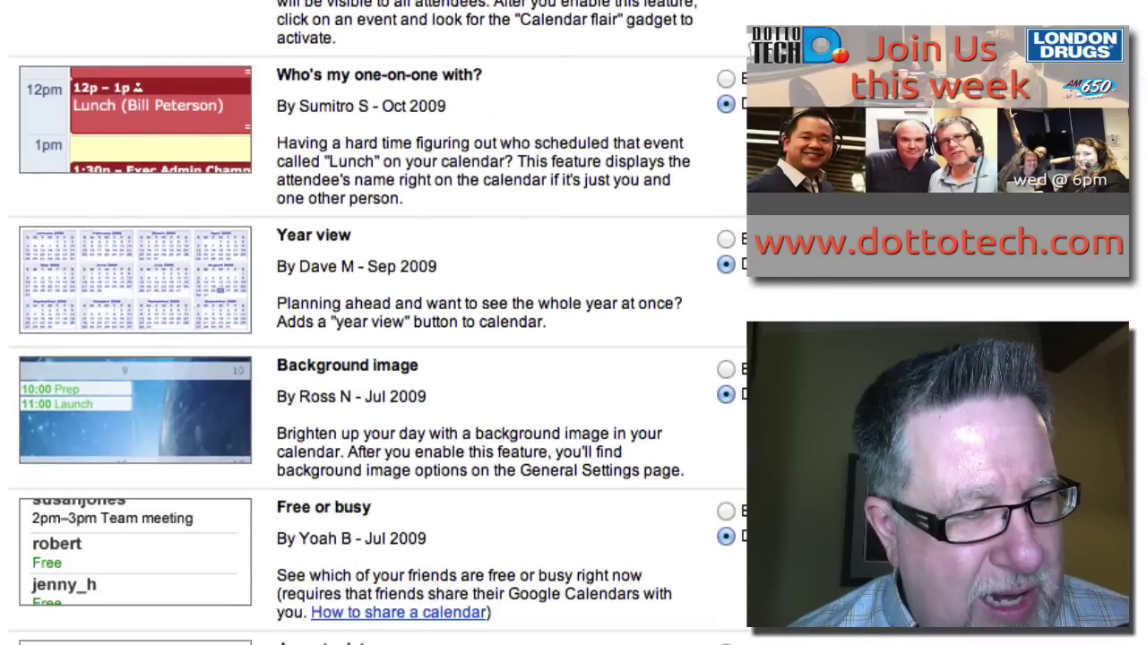
scroll(392, 469, down, 5)
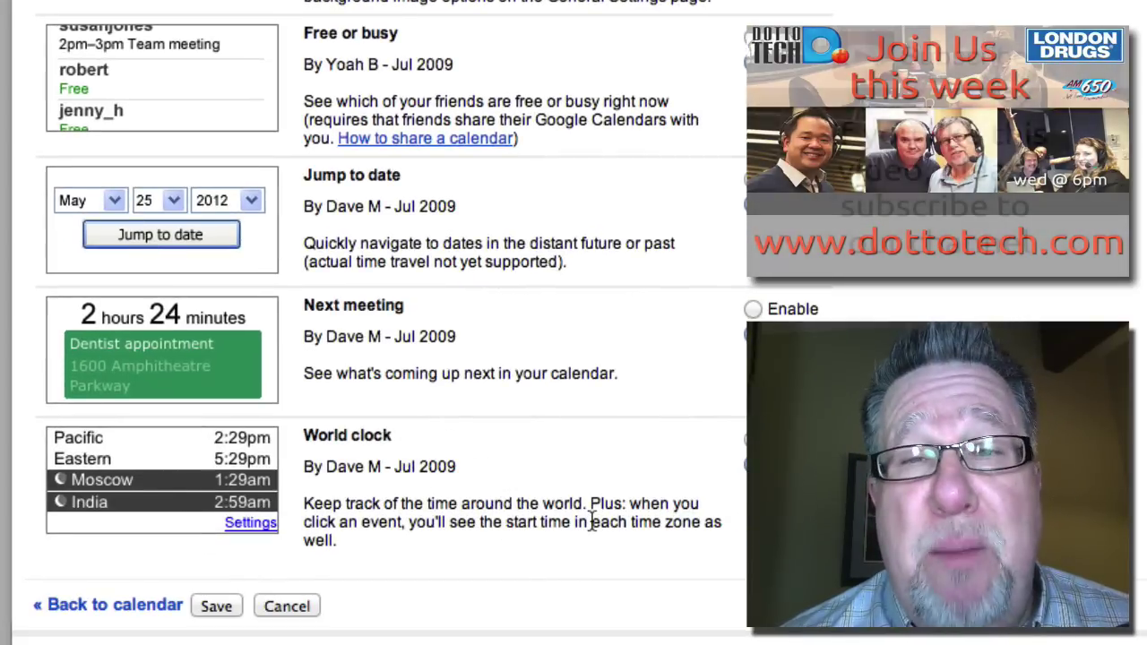
scroll(724, 407, up, 3)
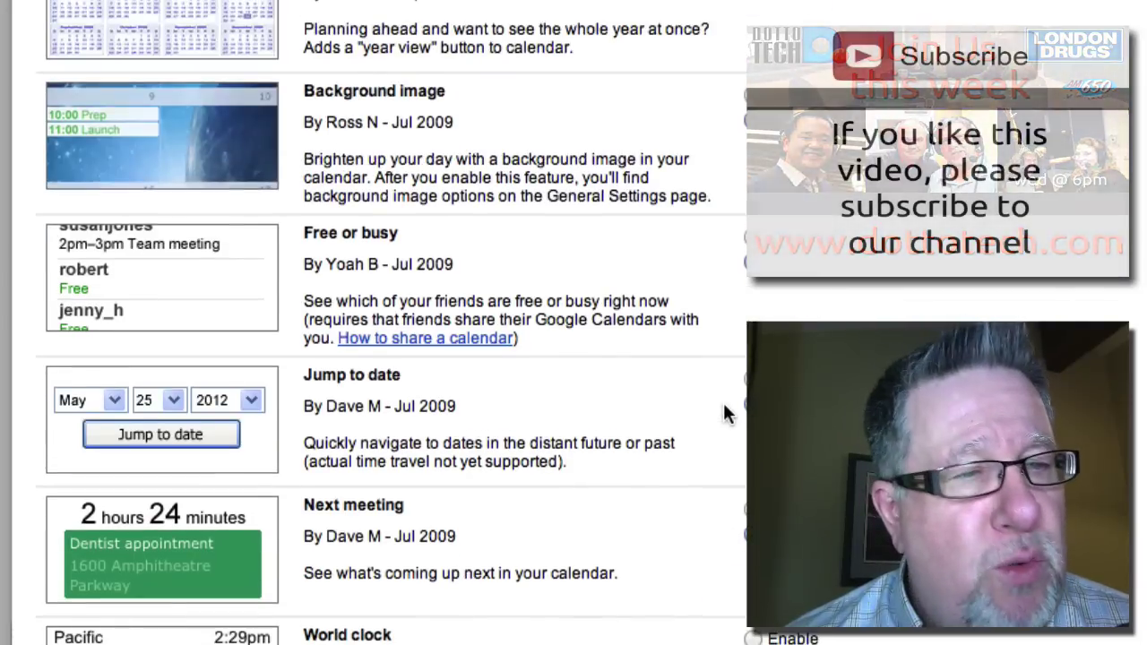
scroll(724, 405, up, 15)
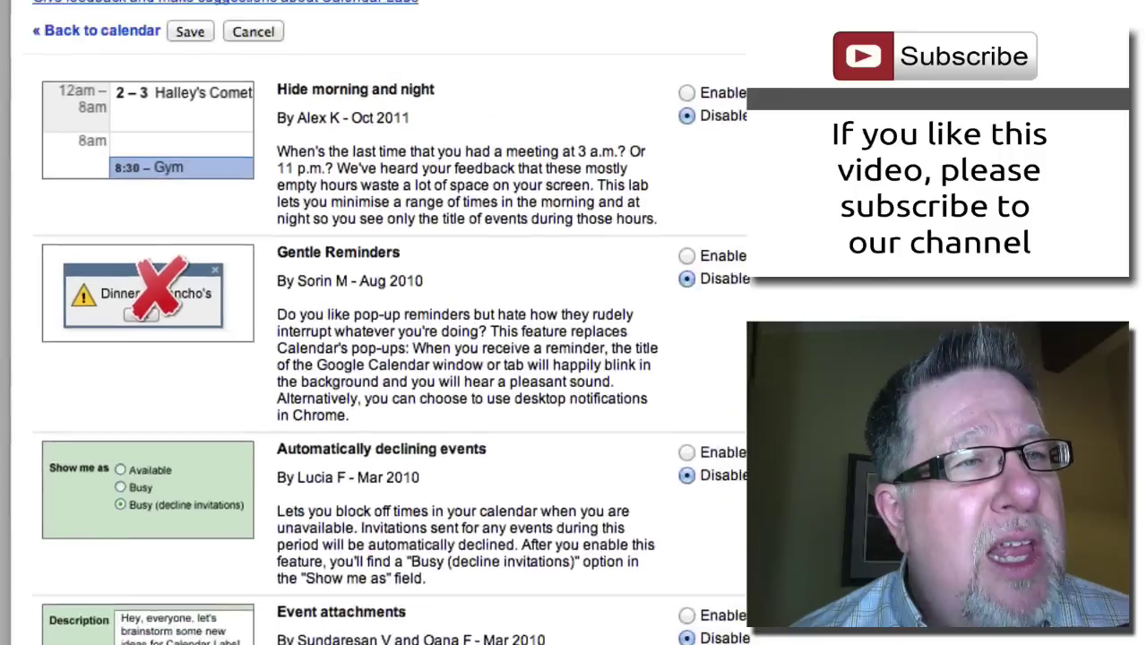
click(43, 116)
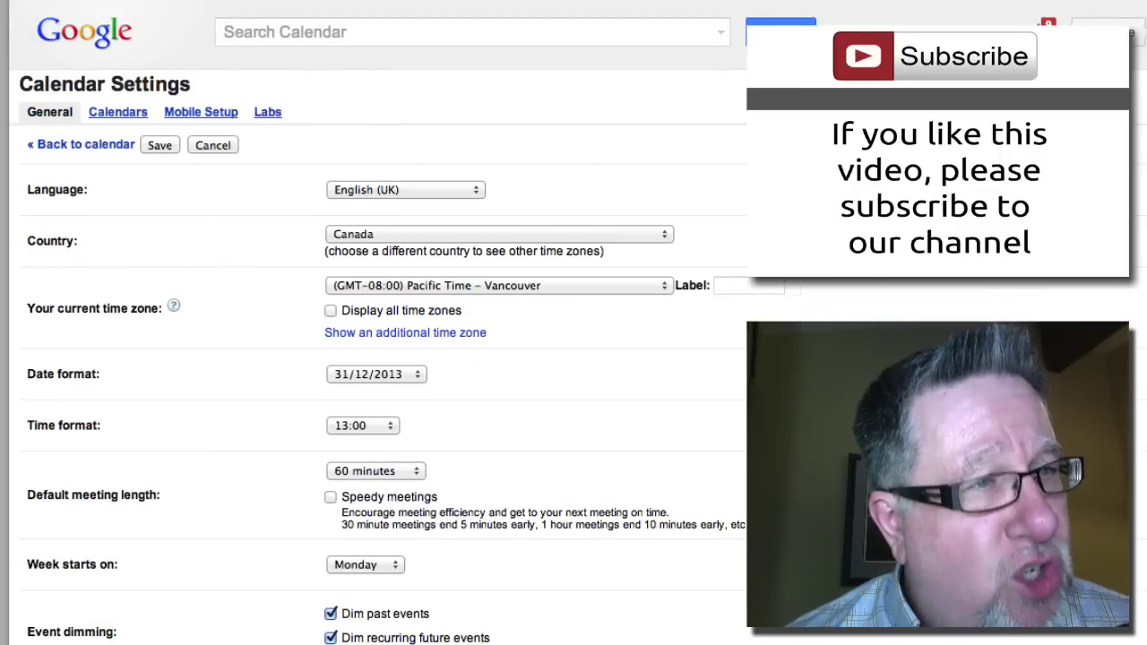
Show the weather forecast in °C in the General settings.
scroll(376, 359, down, 3)
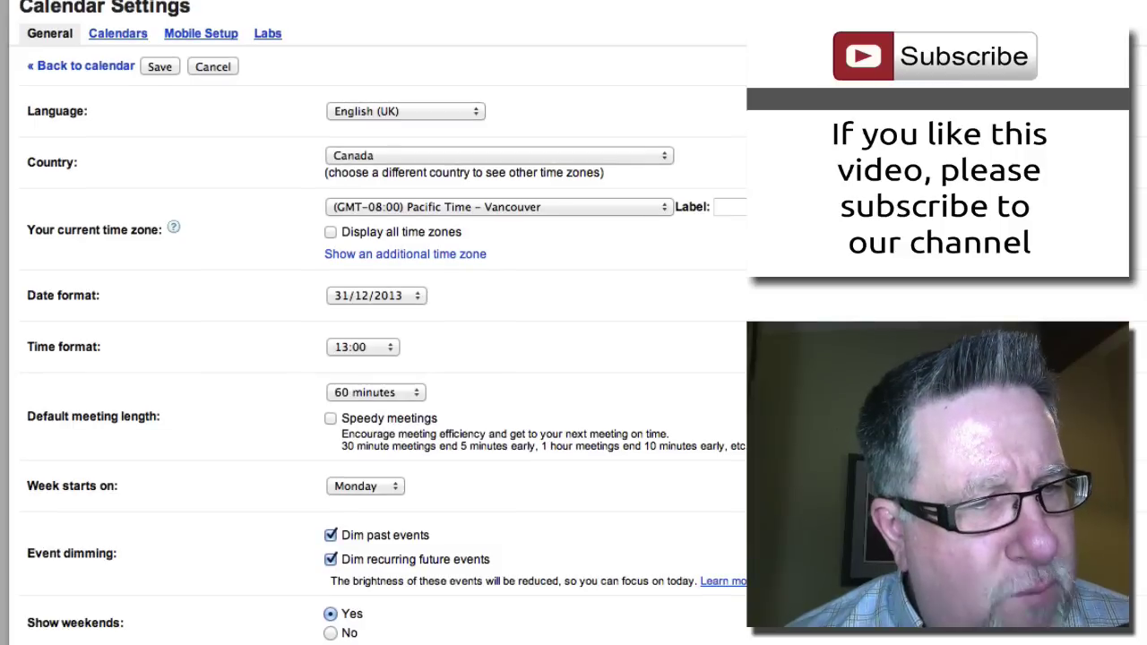
scroll(376, 359, down, 9)
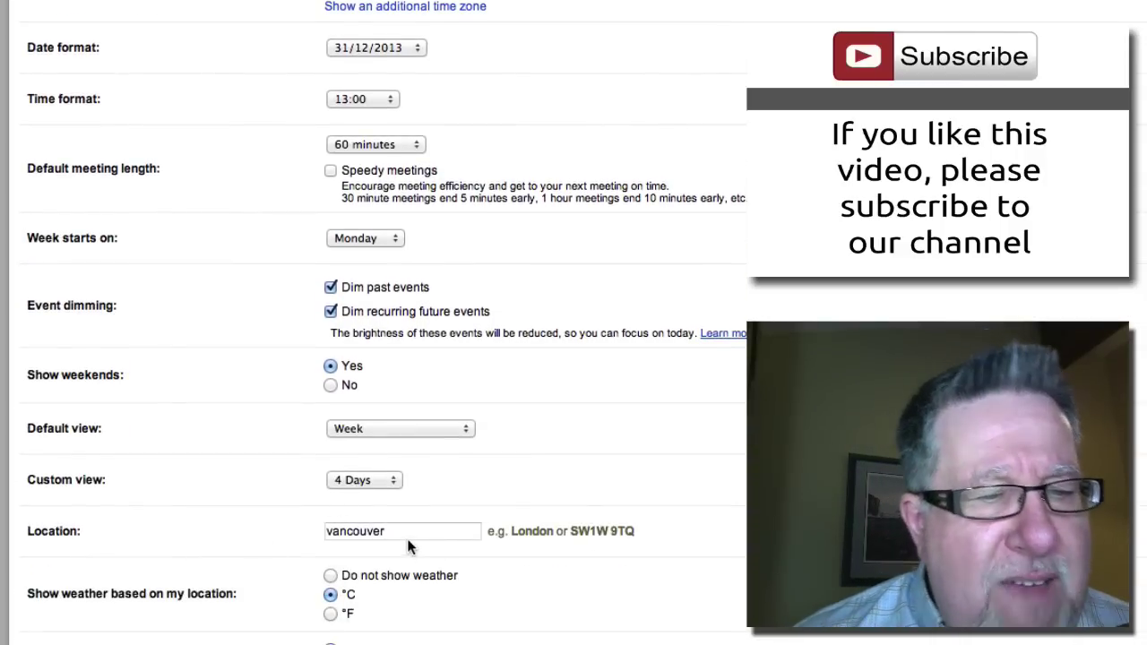
scroll(376, 572, down, 3)
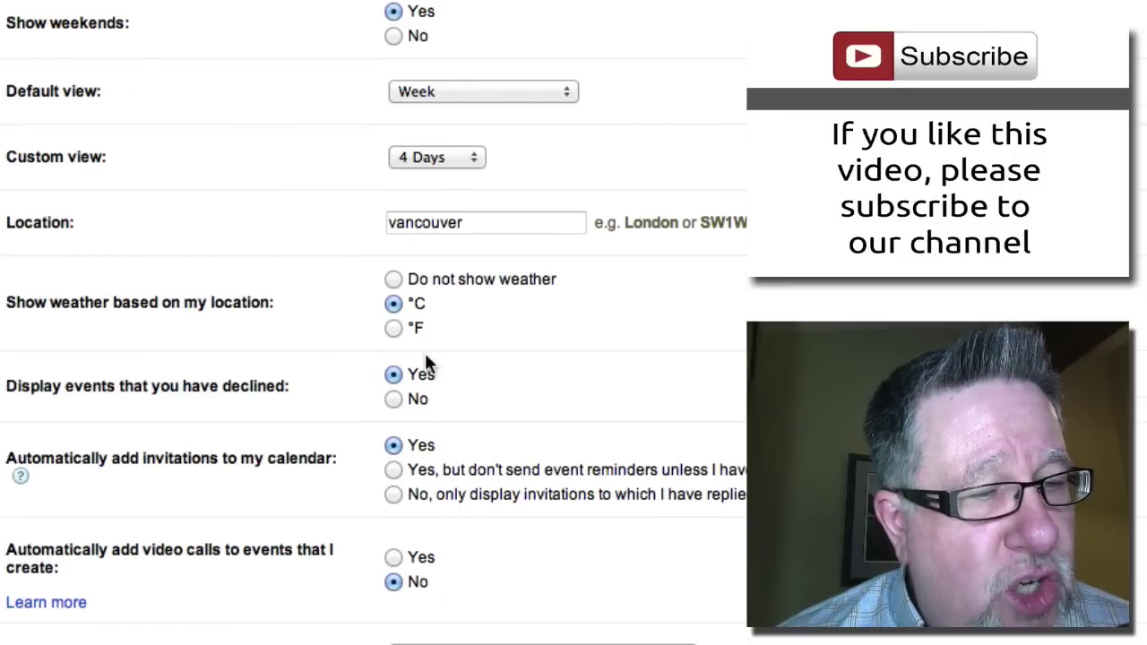
click(394, 305)
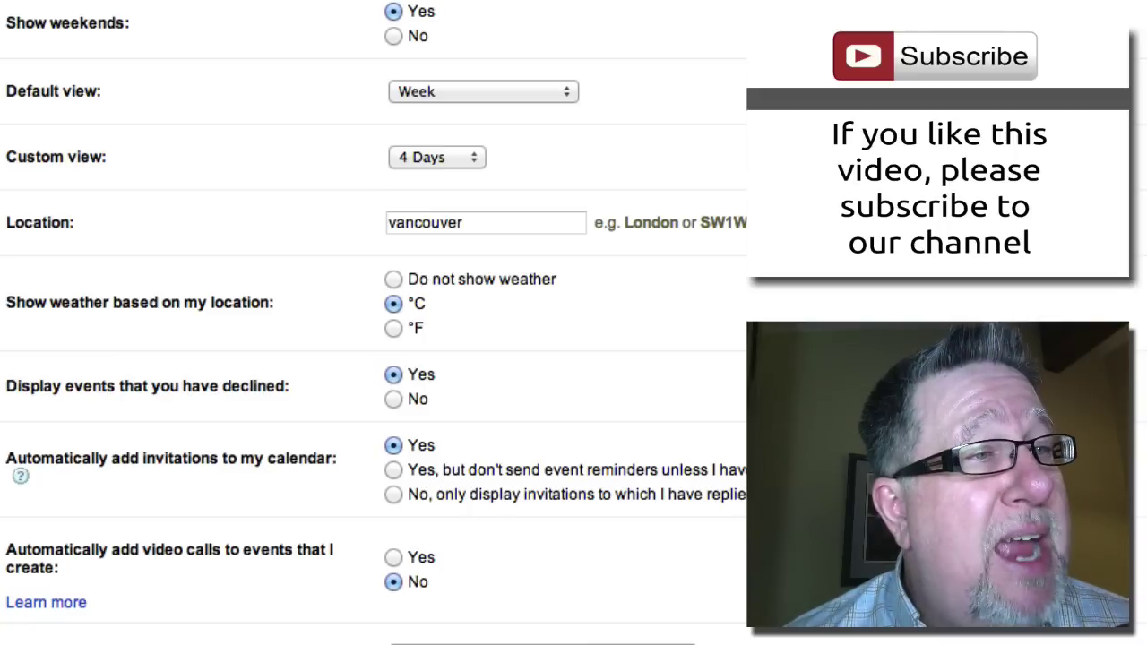
scroll(373, 323, up, 10)
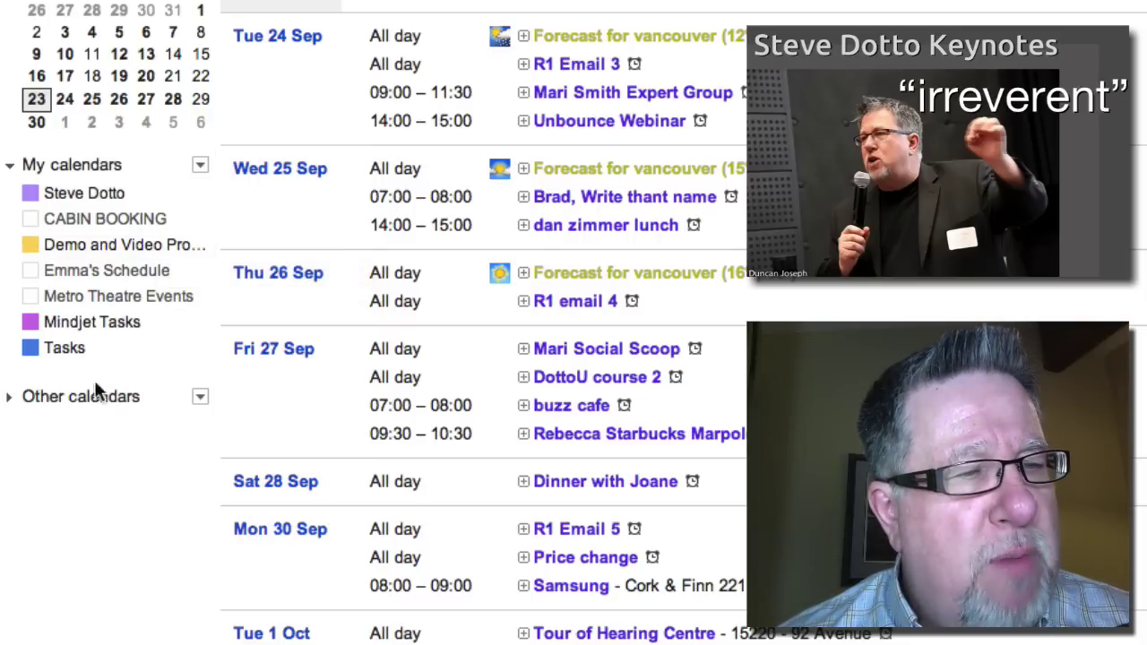
Toggle CABIN BOOKING and Metro Theatre Events on and back off, then show the Other calendars options.
click(103, 222)
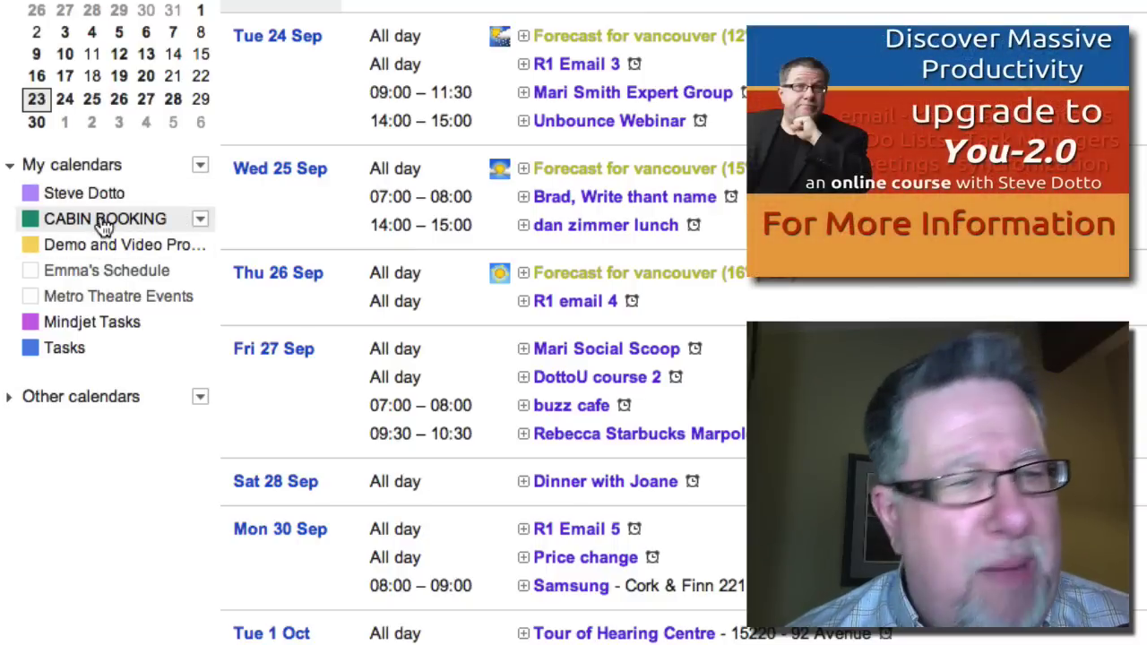
click(98, 219)
click(91, 299)
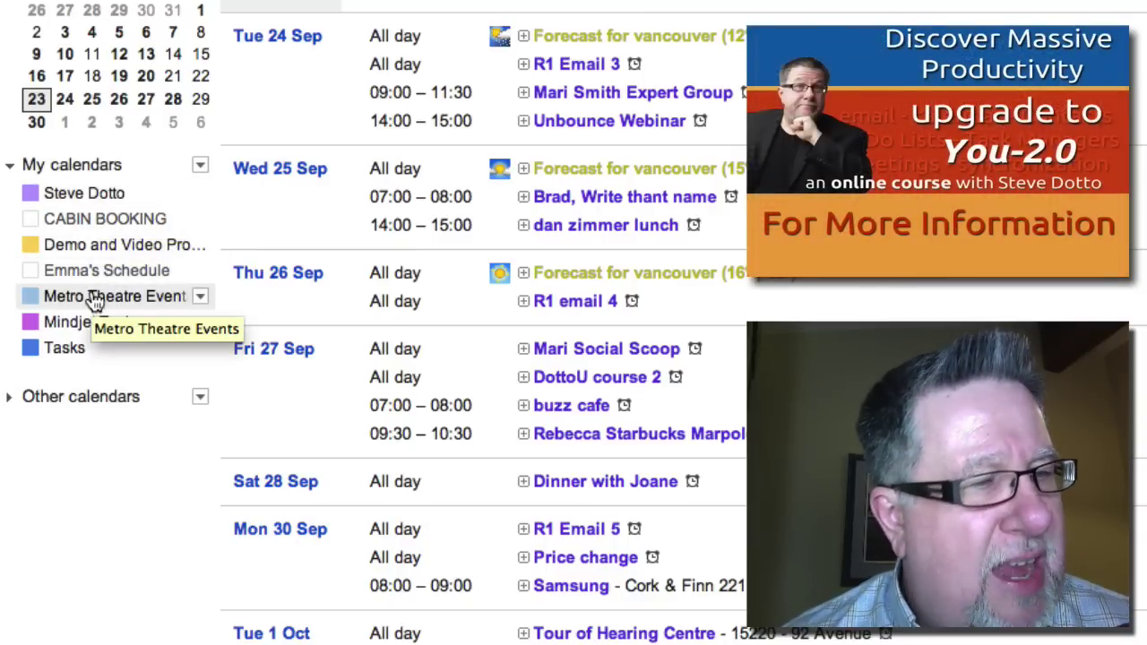
click(95, 298)
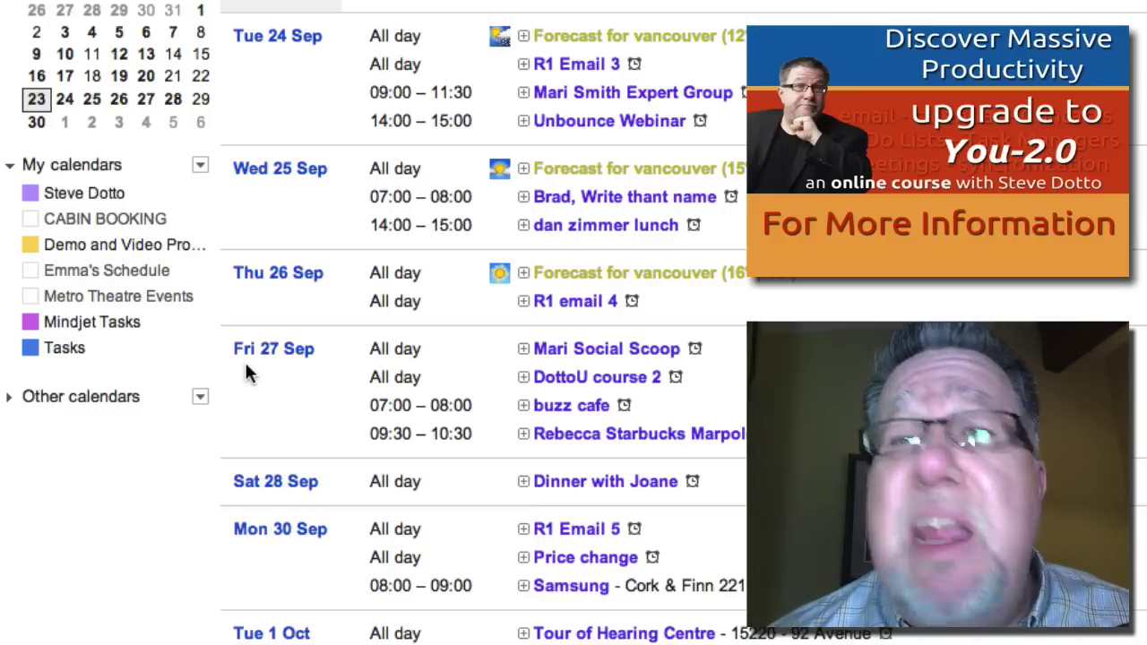
click(204, 402)
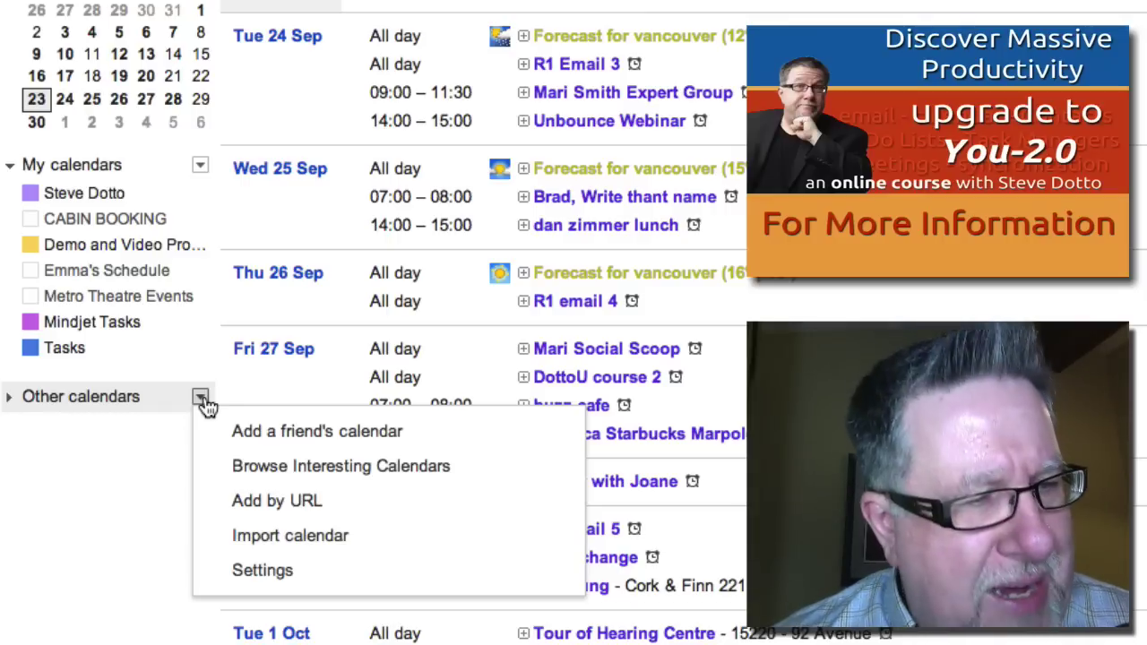
Browse Interesting Calendars and list the Sports calendars.
click(271, 466)
scroll(264, 502, up, 5)
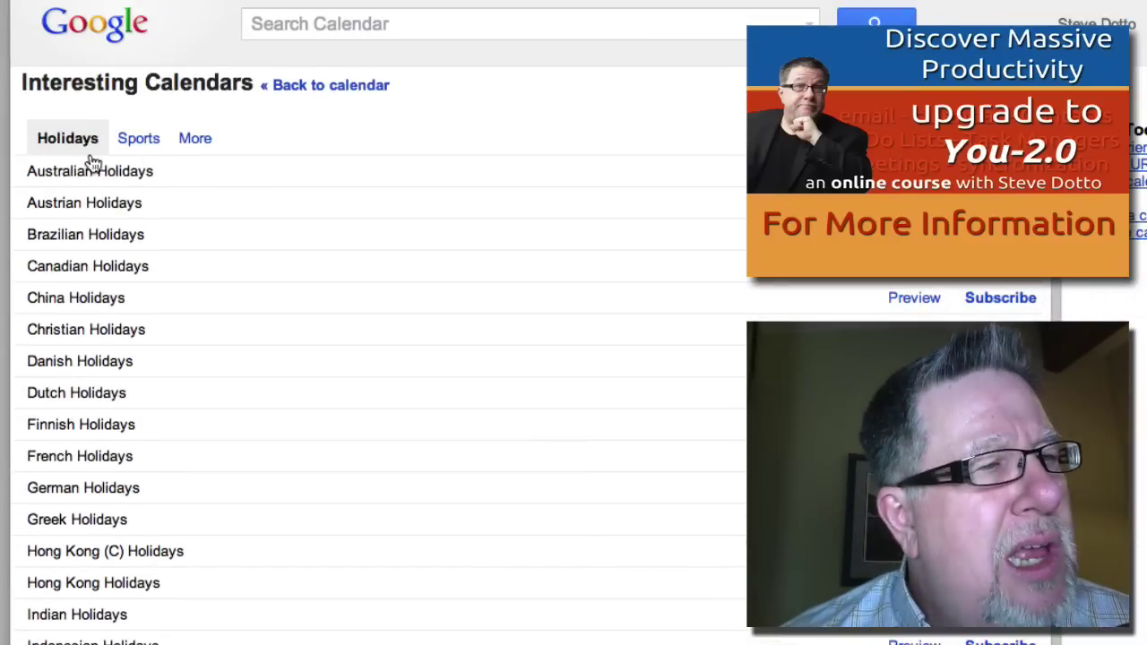
scroll(134, 479, down, 5)
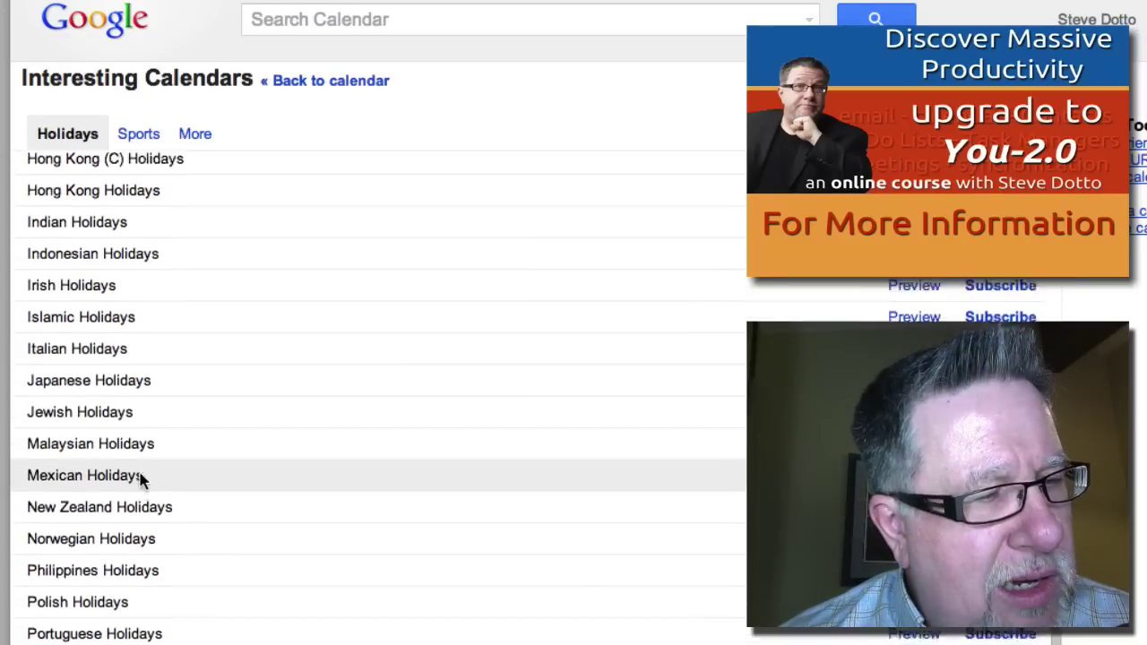
scroll(141, 480, up, 5)
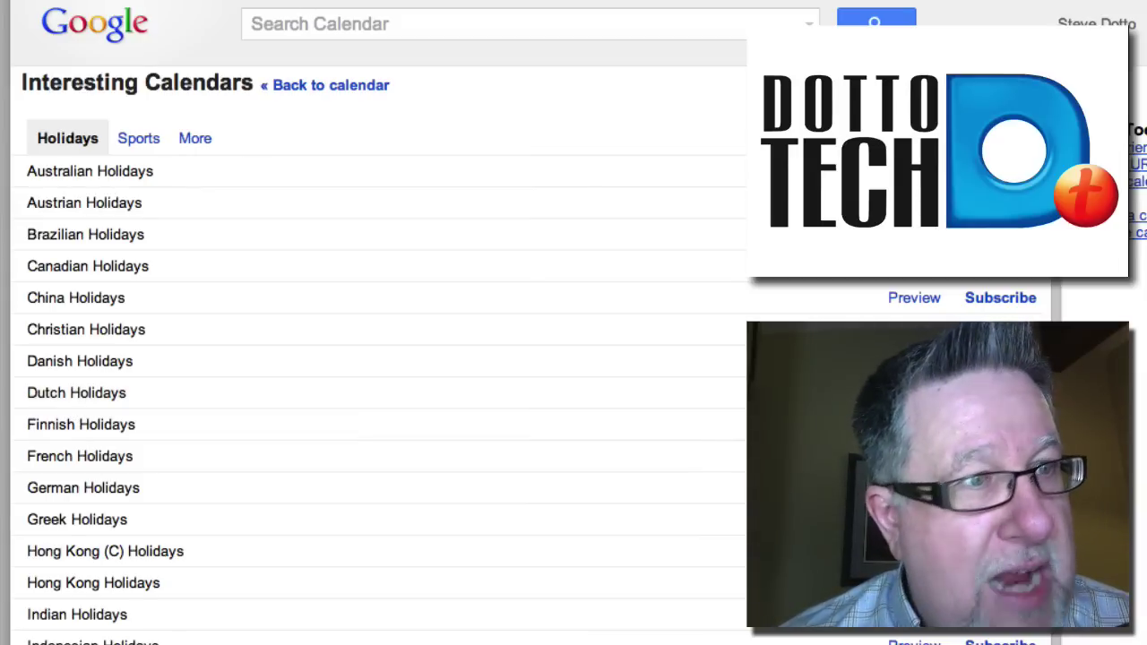
click(136, 142)
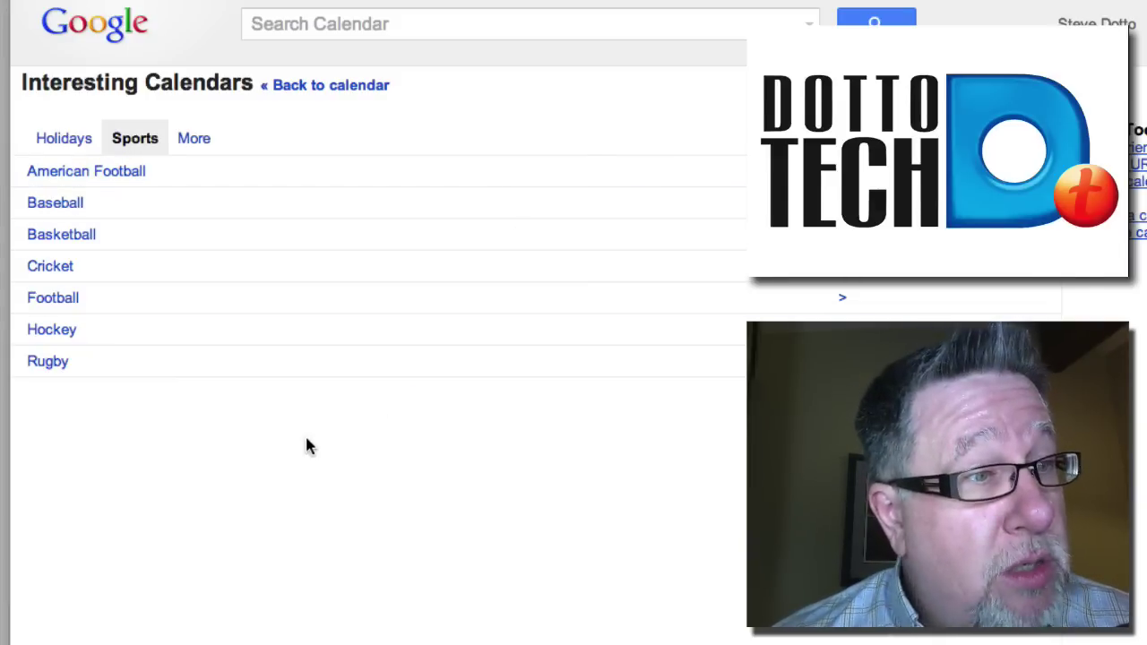
Go to Hockey > National Hockey League - NHL and preview the Vancouver Canucks calendar.
click(67, 332)
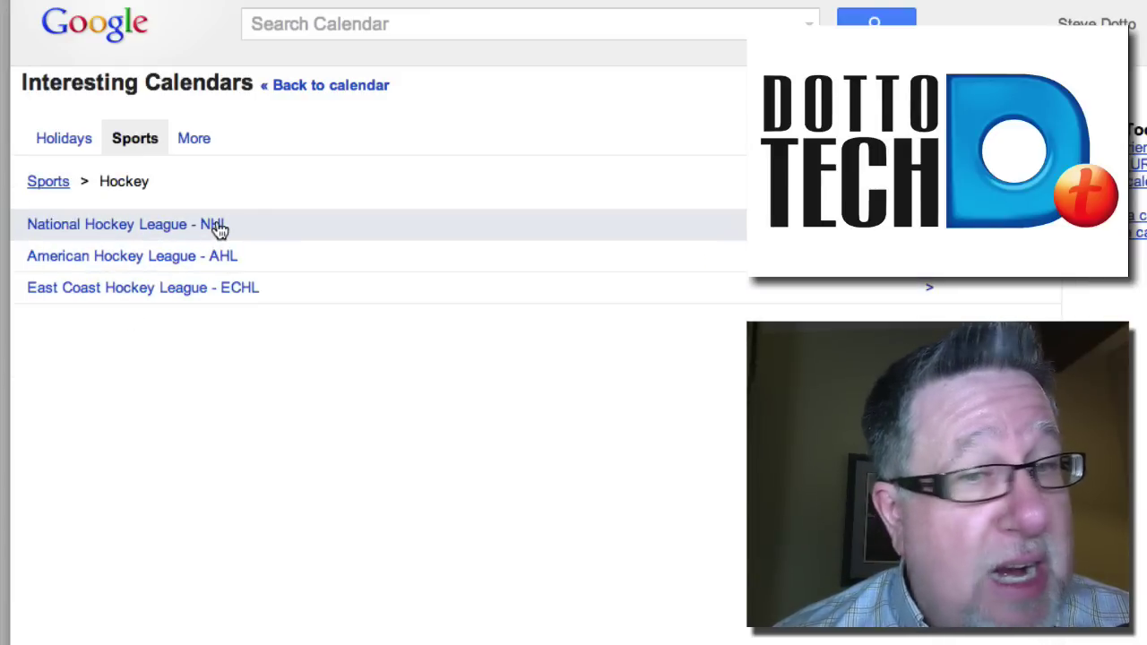
click(219, 228)
scroll(394, 439, down, 1)
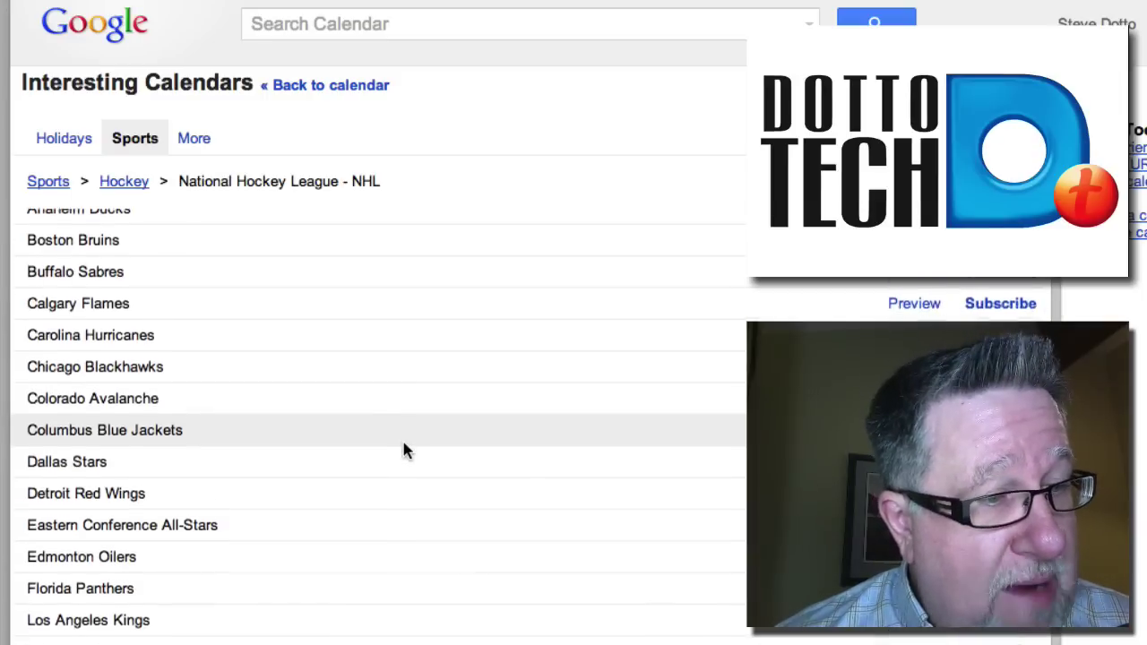
scroll(403, 451, down, 3)
scroll(402, 450, down, 3)
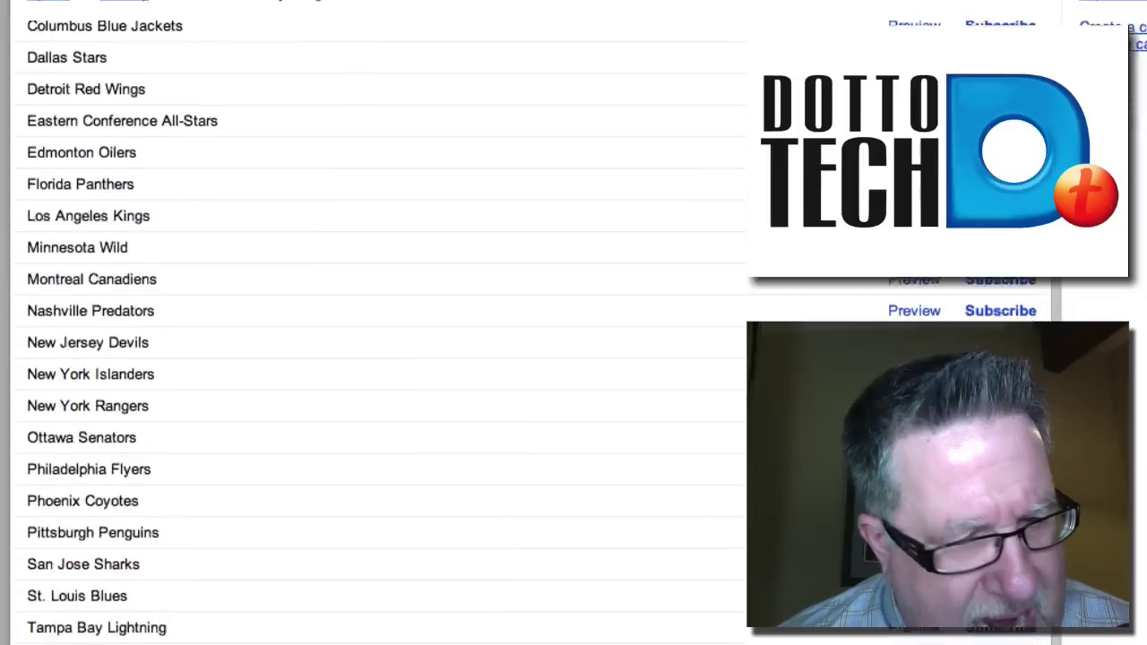
scroll(394, 580, down, 3)
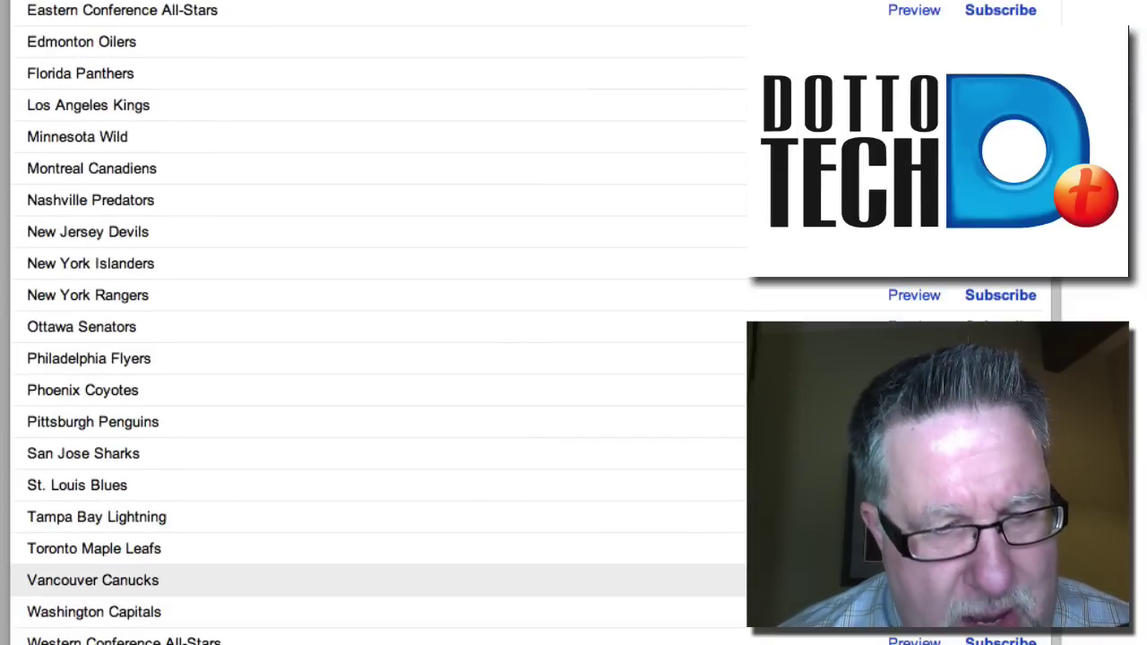
click(914, 580)
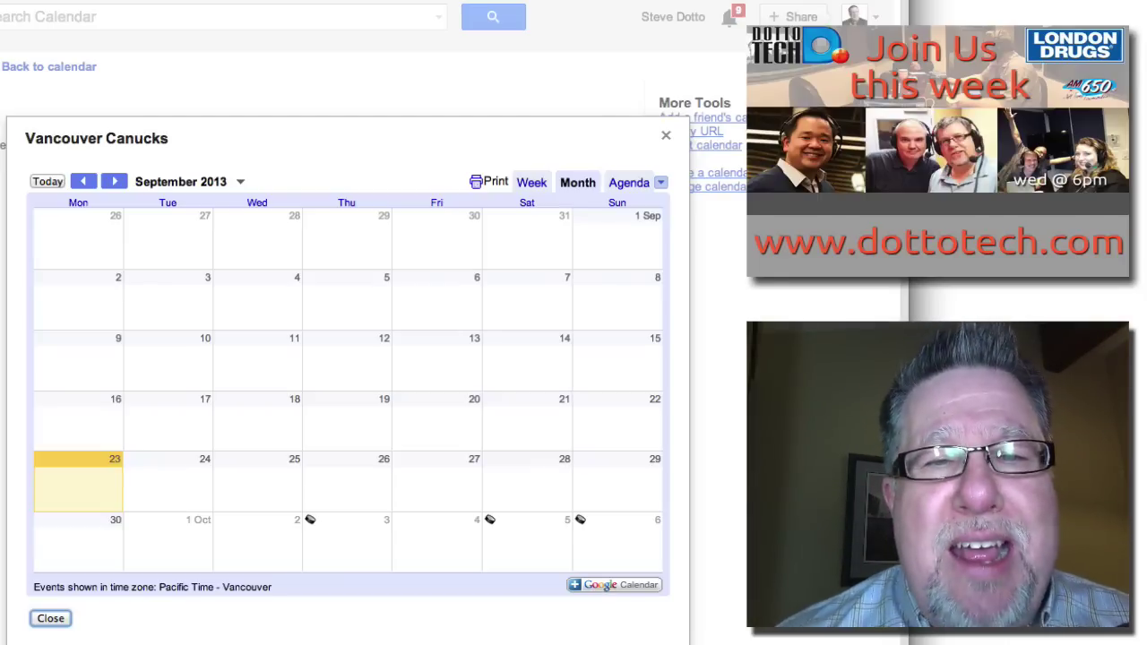
Close the Vancouver Canucks calendar preview, returning to the NHL team list.
click(665, 135)
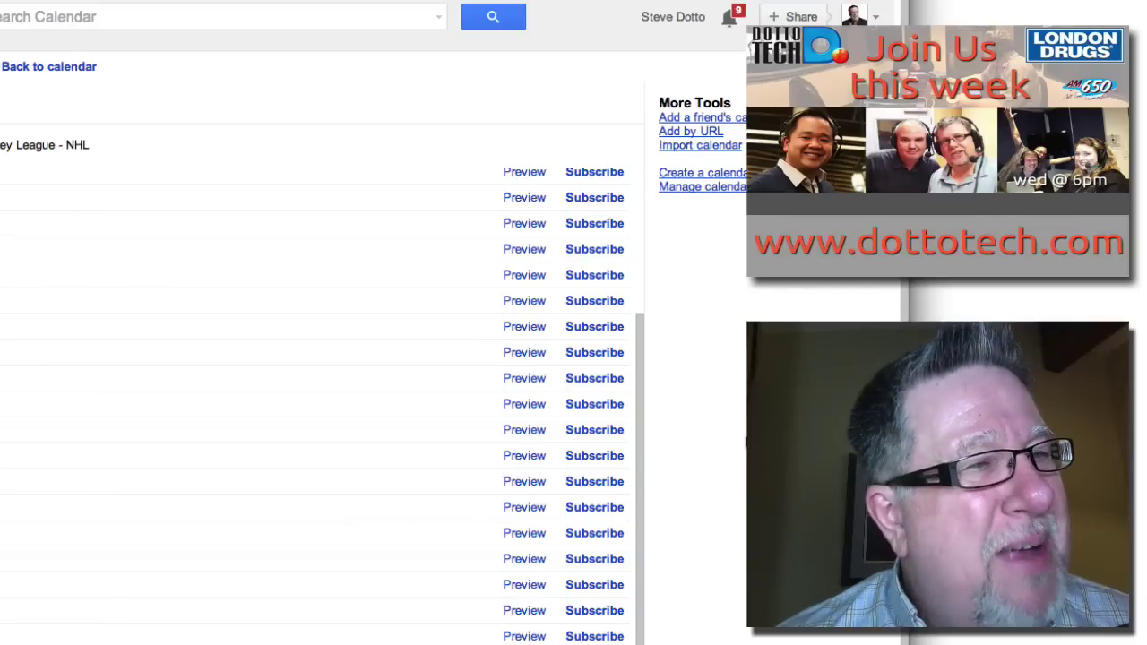